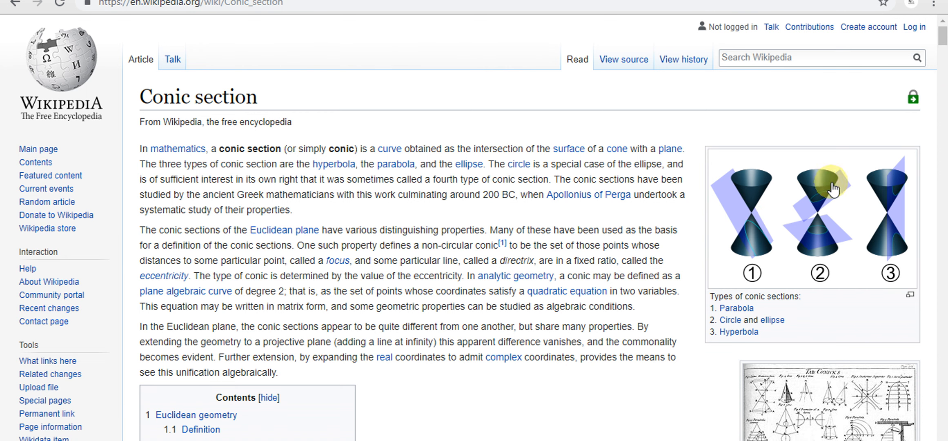
- Read through the Conic section article down to the conic parameters table, and switch to the NX sketch
scroll(944, 51, "down", 3)
scroll(944, 51, "down", 1)
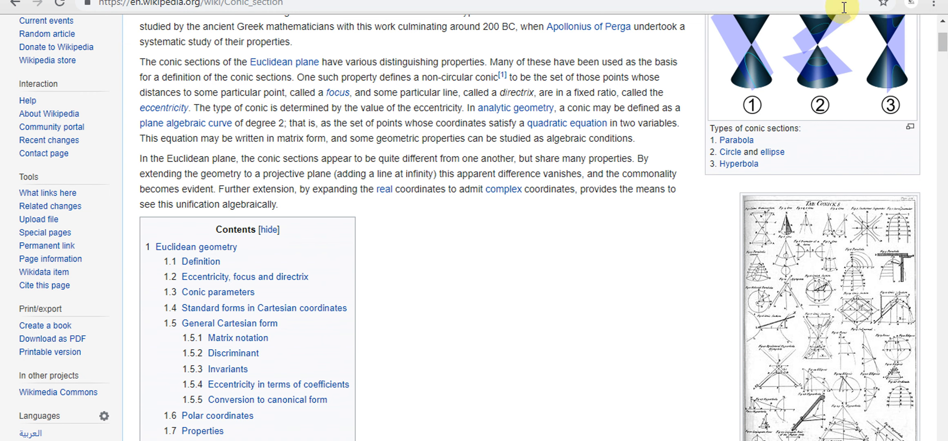
scroll(714, 105, "down", 10)
scroll(714, 106, "down", 10)
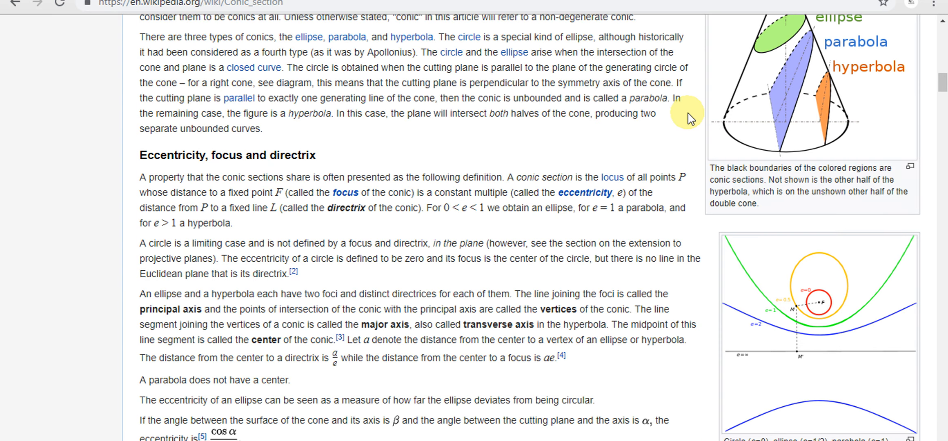
scroll(688, 113, "down", 10)
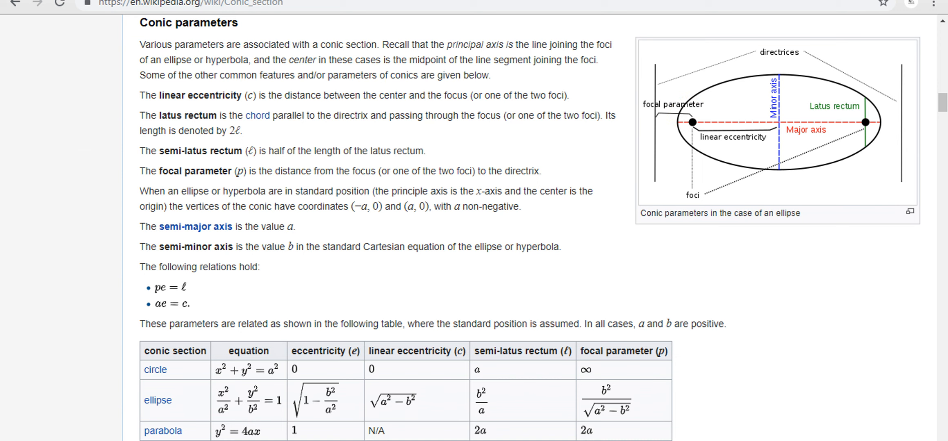
left_click(188, 440)
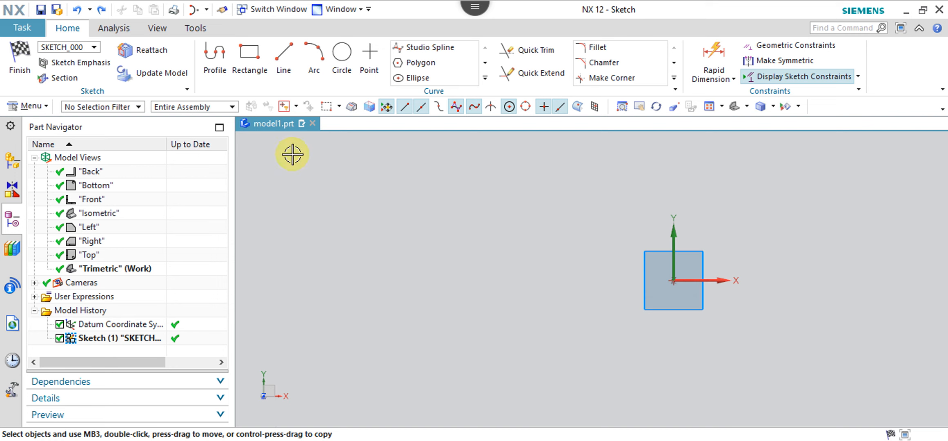
- Sketch a horizontal line about 37.5 long, slightly below the X axis and ending just short of the Y axis
left_click(486, 78)
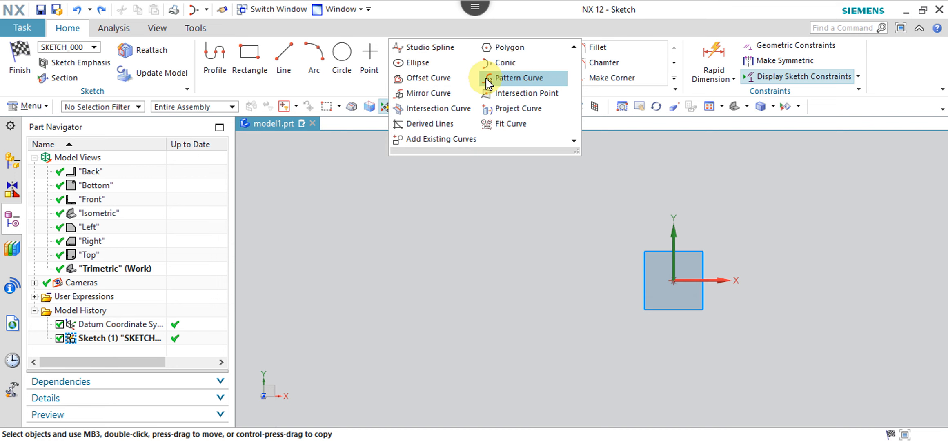
left_click(507, 63)
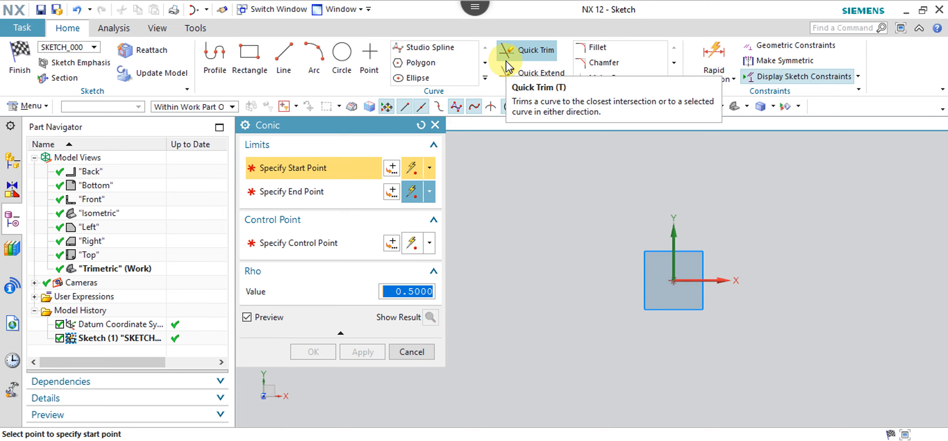
left_click(283, 59)
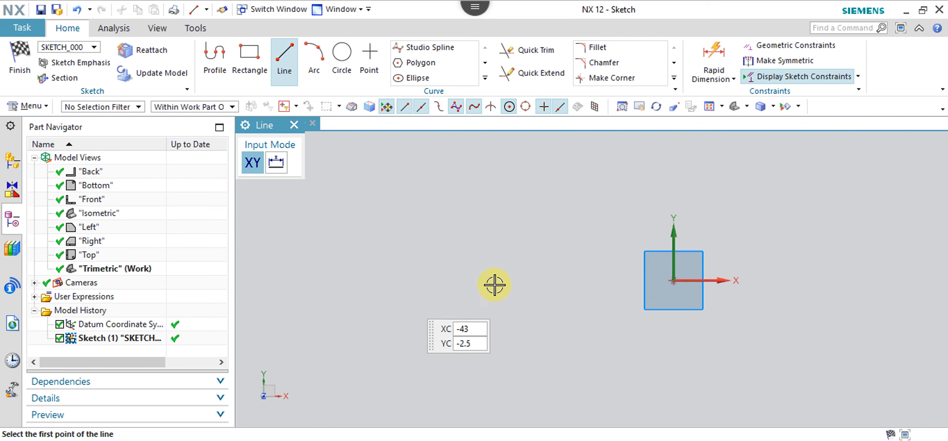
key("Return")
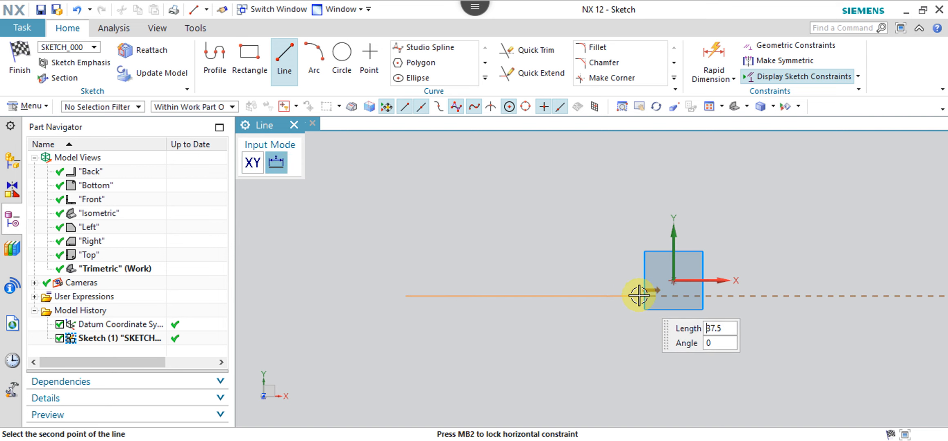
key("Return")
key("Escape")
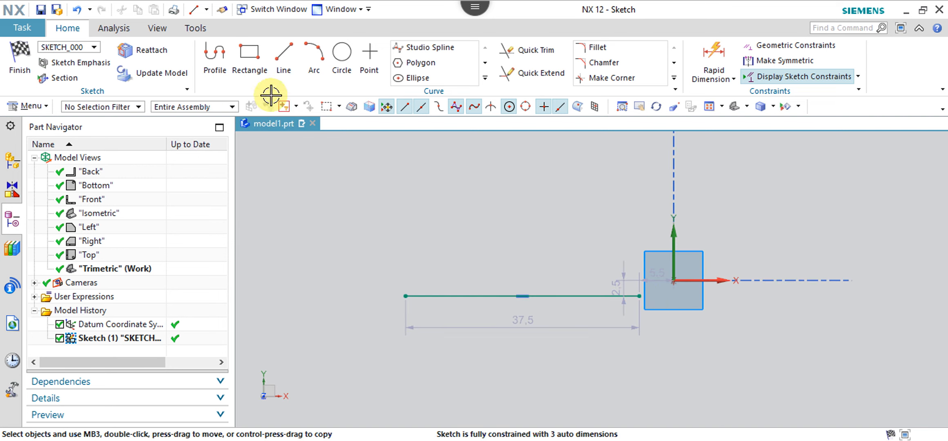
- Define a conic starting and ending at the line's two endpoints, with its control point above the line's middle
left_click(485, 78)
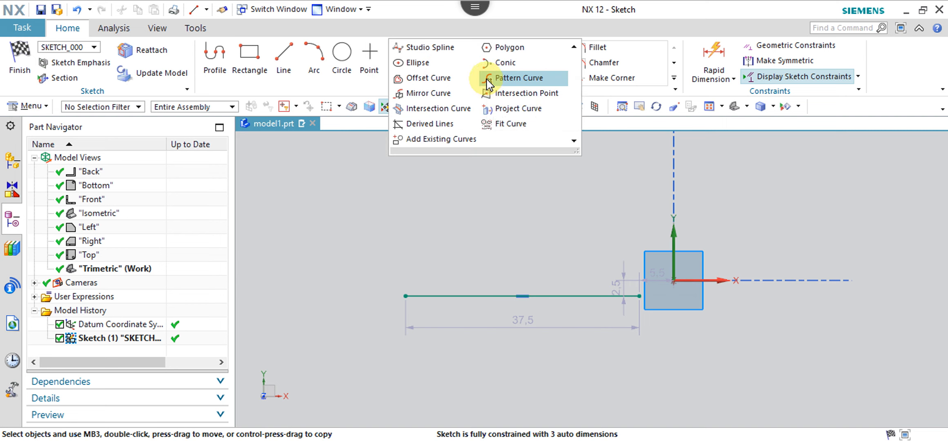
left_click(502, 62)
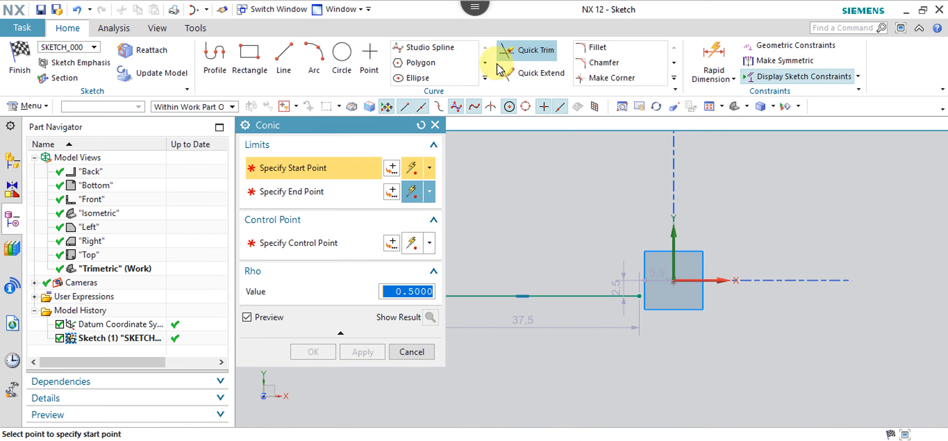
scroll(637, 300, "up", 3)
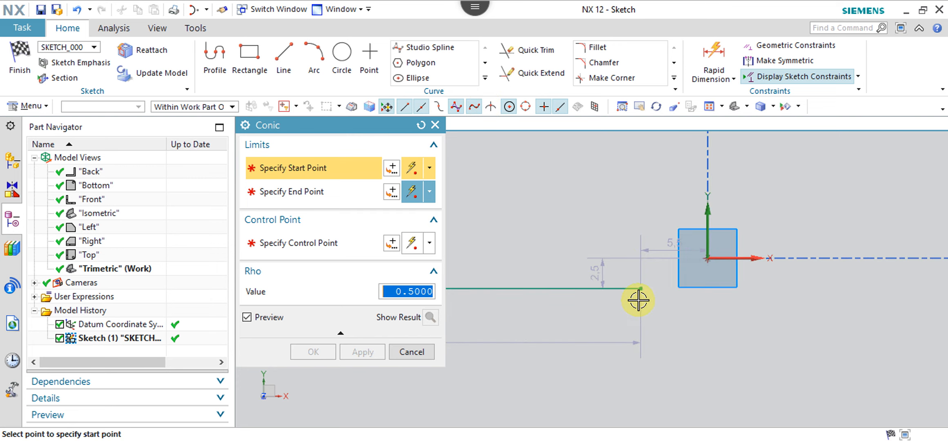
scroll(638, 301, "down", 5)
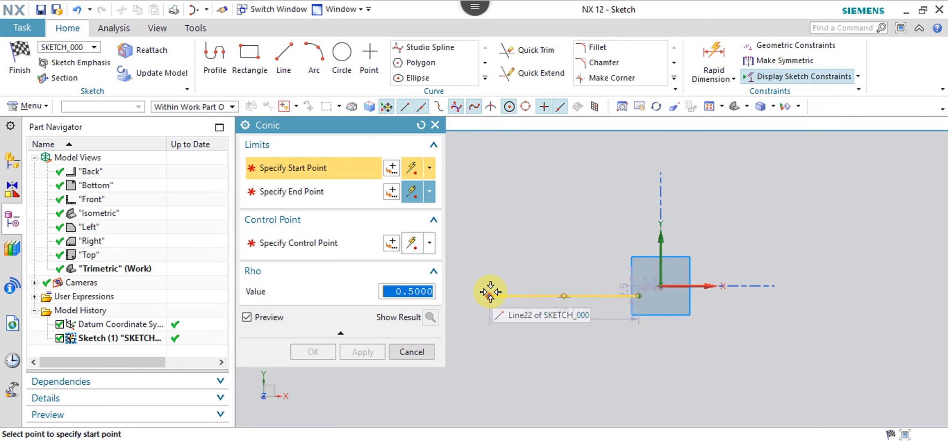
left_click(490, 291)
left_click(638, 294)
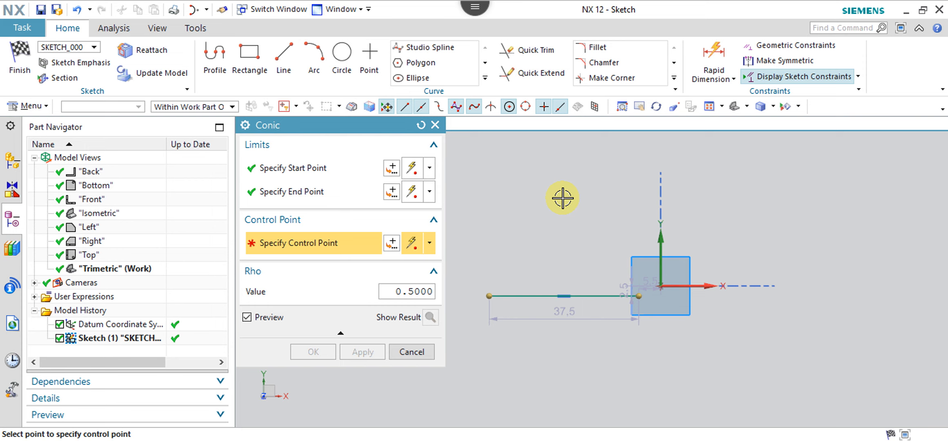
left_click(562, 196)
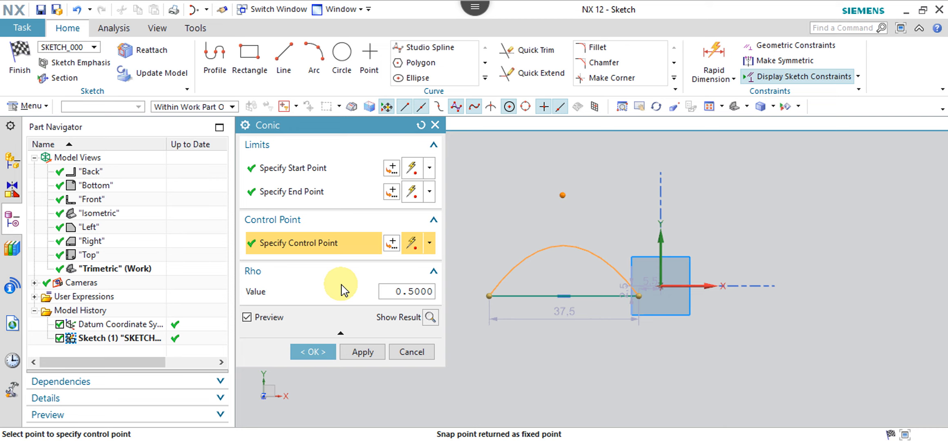
- Set the conic's Rho value to 0.8
left_click(409, 289)
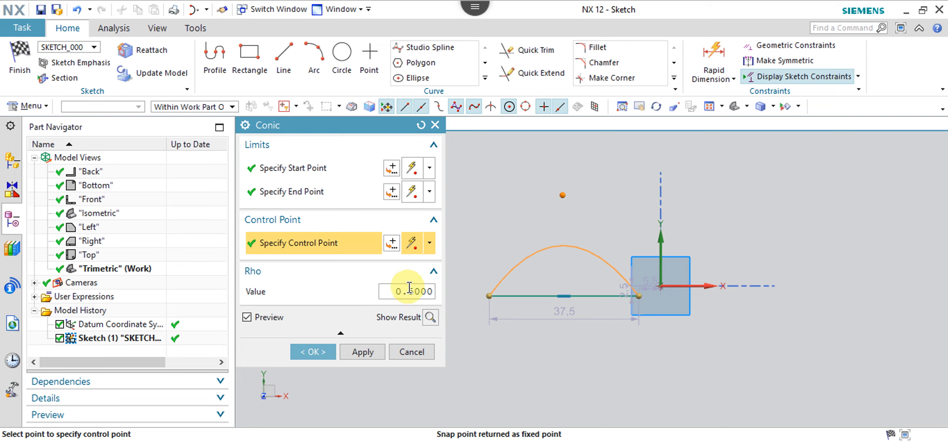
key("shift+Right")
type("8")
key("Return")
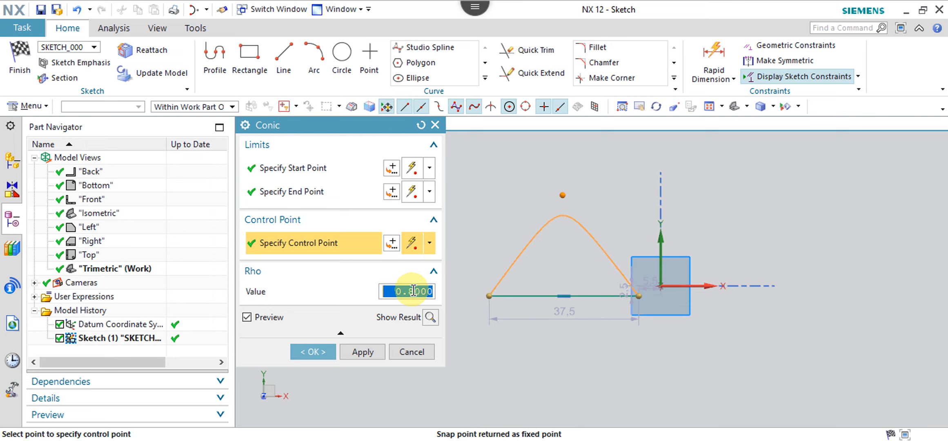
- Try a Rho value of 1 for the conic, and set it to 0.99 instead
left_click_drag(398, 292, 453, 300)
type("1")
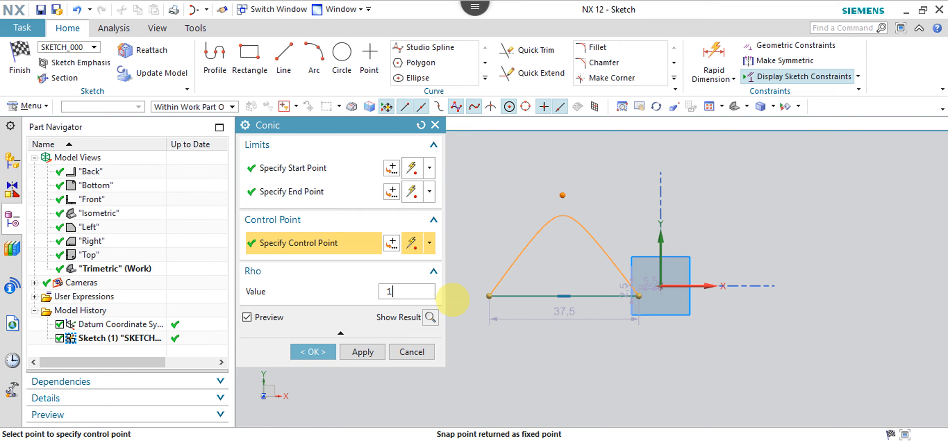
key("Return")
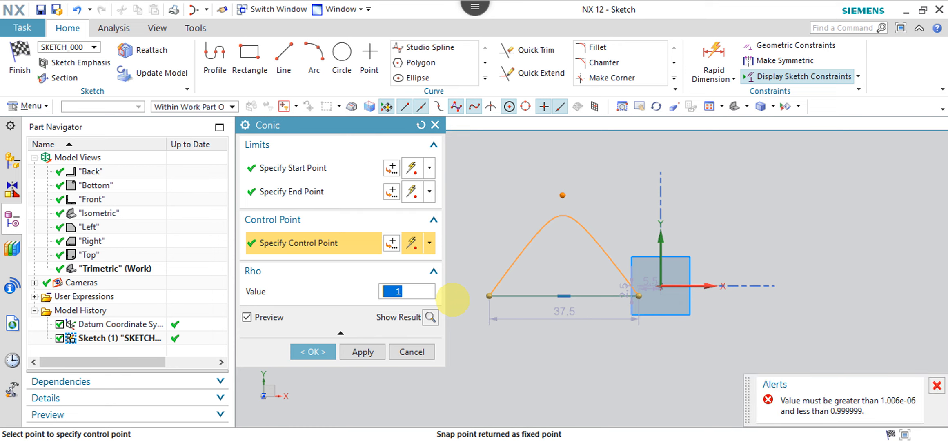
type(".99")
key("Return")
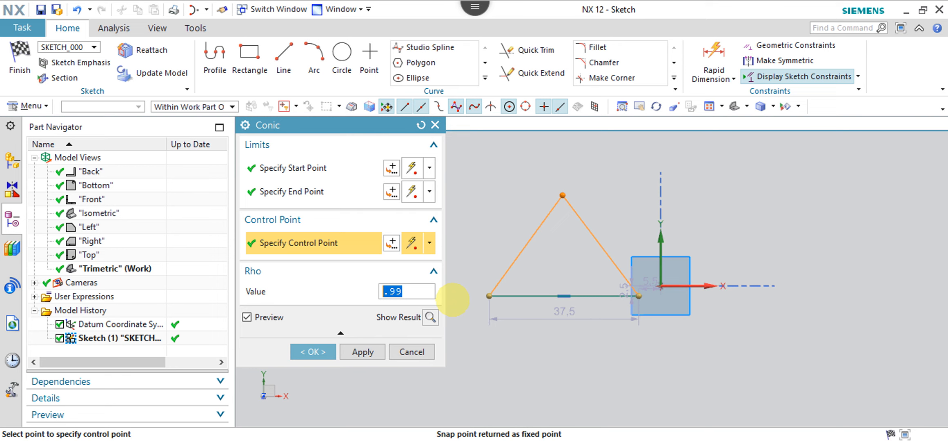
- Flatten the conic by setting its Rho value to 0.05
type("05")
key("Return")
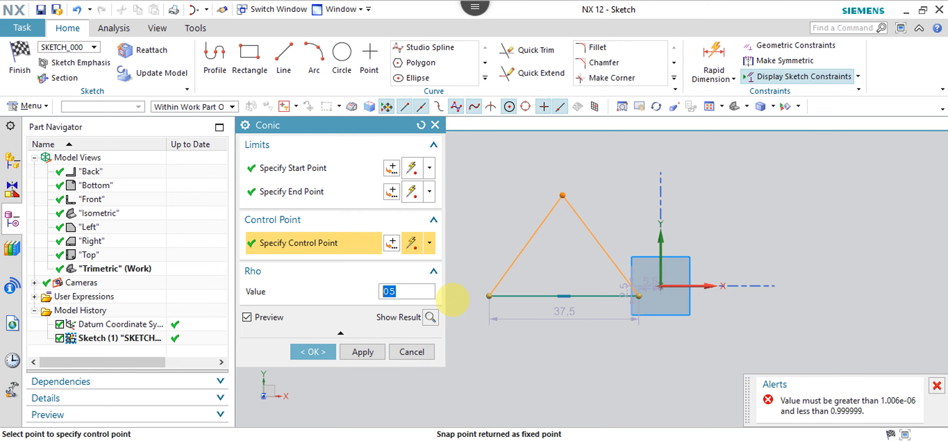
type(".05")
key("Return")
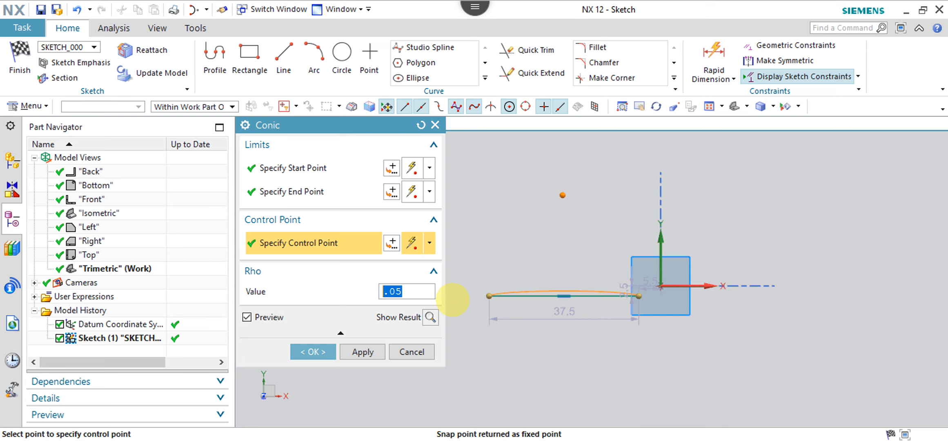
- Set the conic's Rho value to 0.5
type("5")
key("BackSpace")
type(".5")
key("Return")
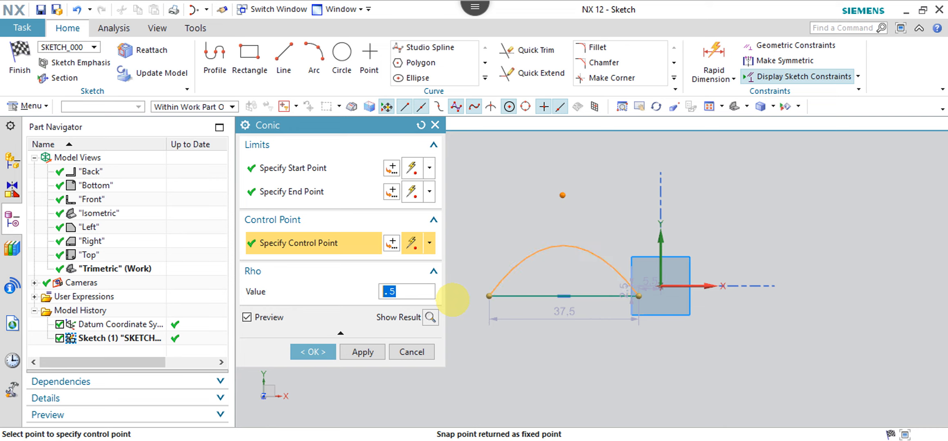